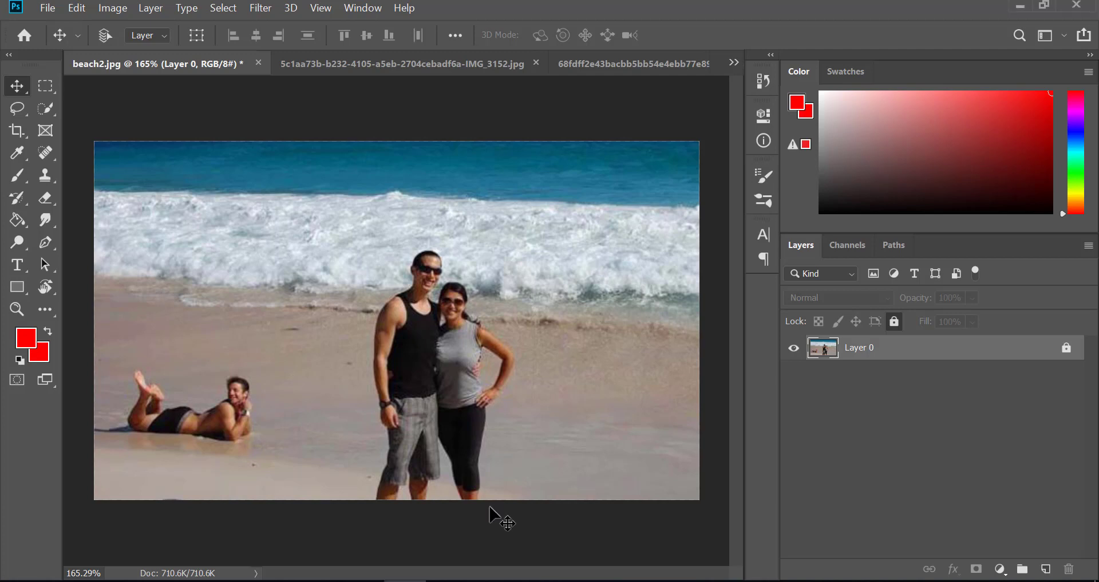
Duplicate the locked Layer 0 and rename the copy Edit
{"action": "key", "text": "ctrl+j"}
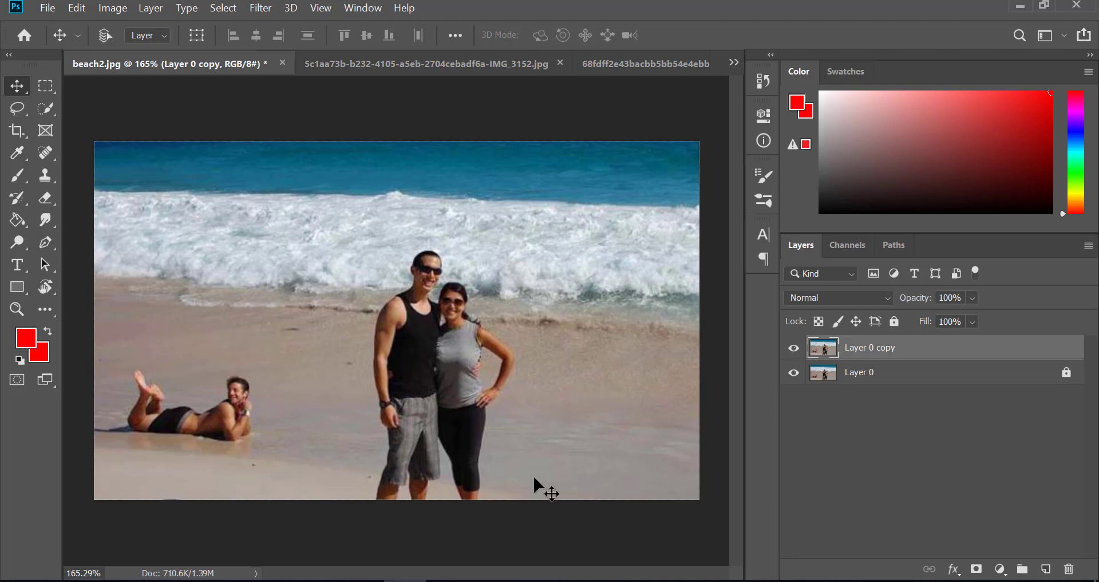
{"action": "double_click", "coordinate": [875, 347]}
{"action": "type", "text": "Edit"}
{"action": "key", "text": "Return"}
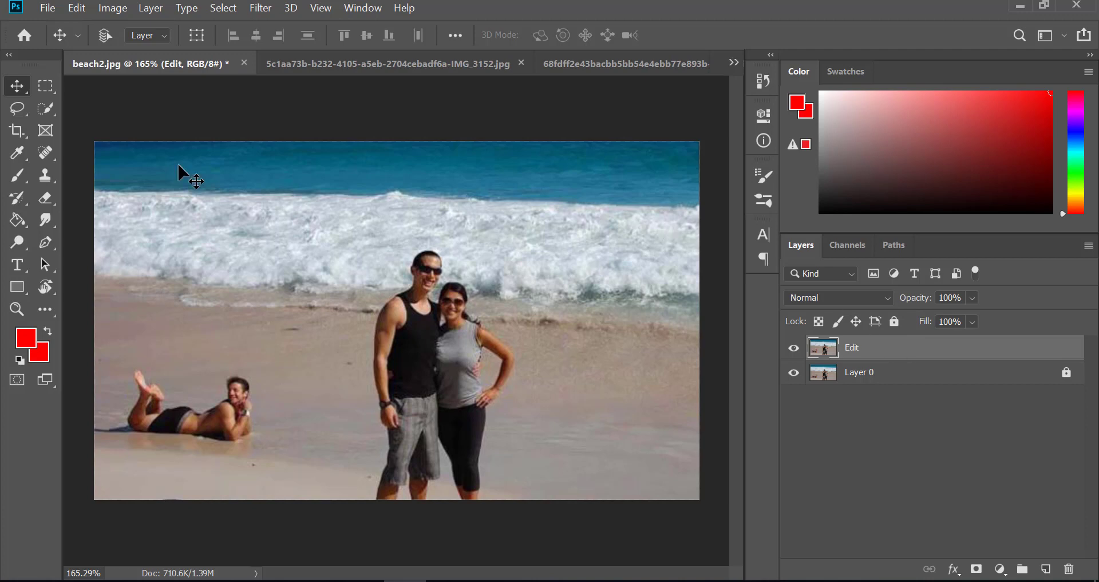
Lasso the man lying on the sand, remove him with Content-Aware Fill output to a new layer, and compare before and after
{"action": "left_click", "coordinate": [16, 109]}
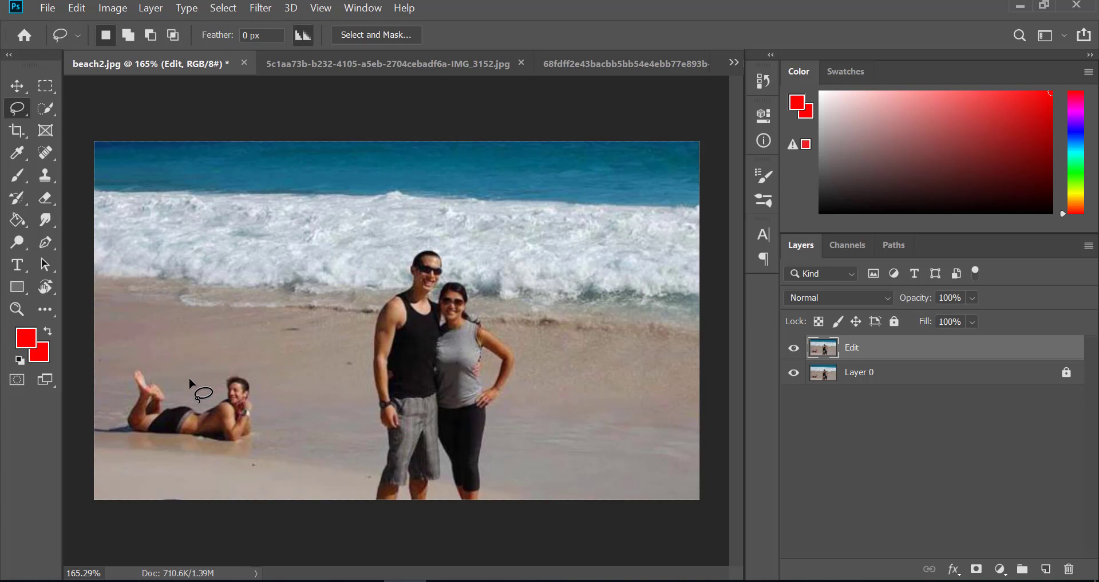
{"action": "mouse_move", "coordinate": [180, 370]}
{"action": "left_mouse_down"}
{"action": "mouse_move", "coordinate": [253, 372]}
{"action": "mouse_move", "coordinate": [269, 398]}
{"action": "mouse_move", "coordinate": [266, 441]}
{"action": "mouse_move", "coordinate": [224, 452]}
{"action": "mouse_move", "coordinate": [96, 445]}
{"action": "mouse_move", "coordinate": [94, 414]}
{"action": "mouse_move", "coordinate": [110, 412]}
{"action": "mouse_move", "coordinate": [120, 367]}
{"action": "mouse_move", "coordinate": [131, 358]}
{"action": "mouse_move", "coordinate": [181, 373]}
{"action": "left_mouse_up"}
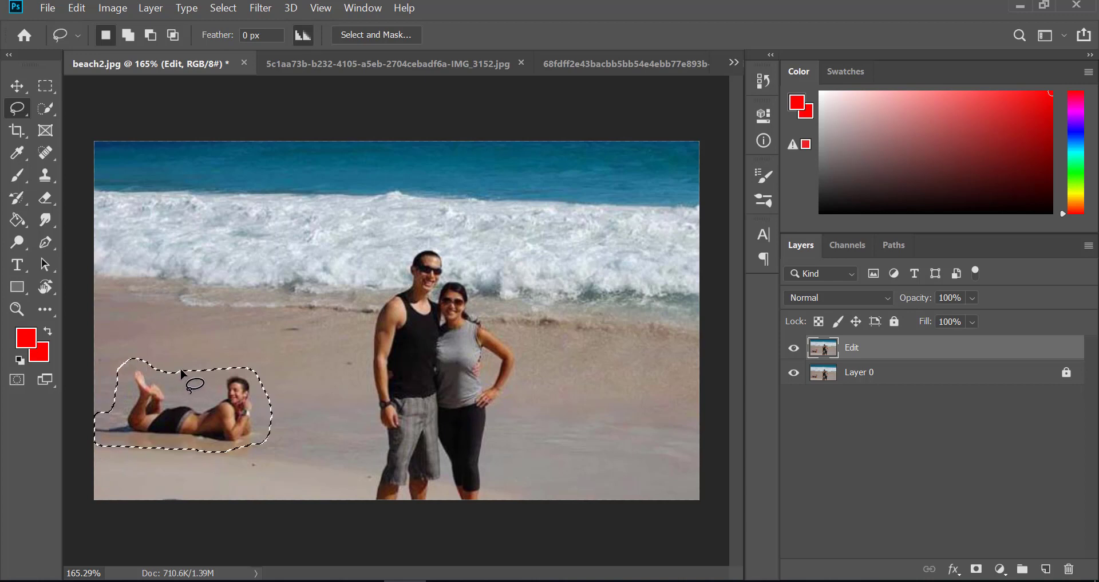
{"action": "left_click", "coordinate": [77, 7]}
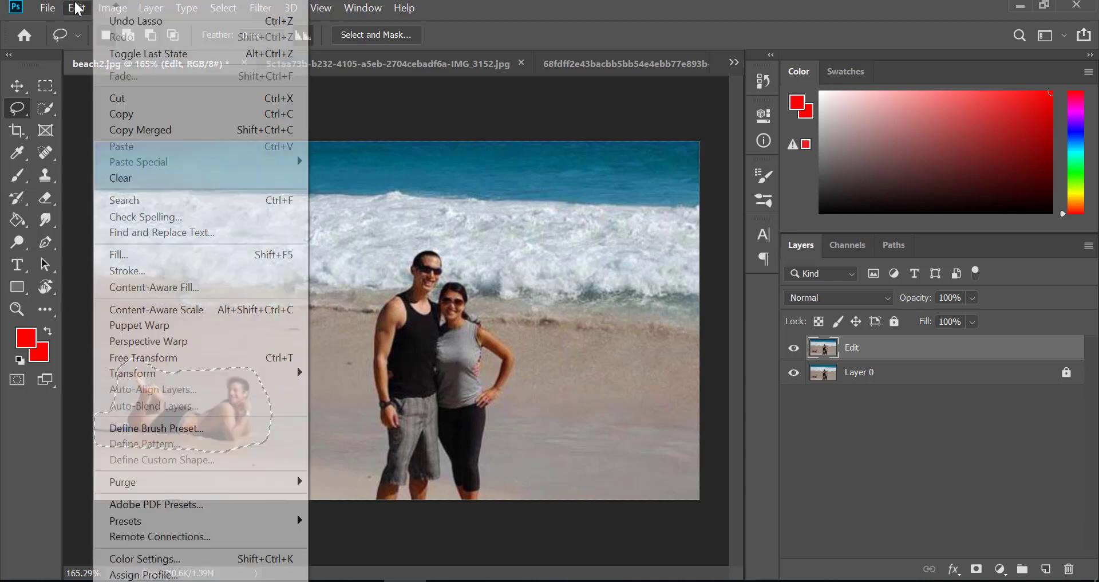
{"action": "left_click", "coordinate": [181, 288]}
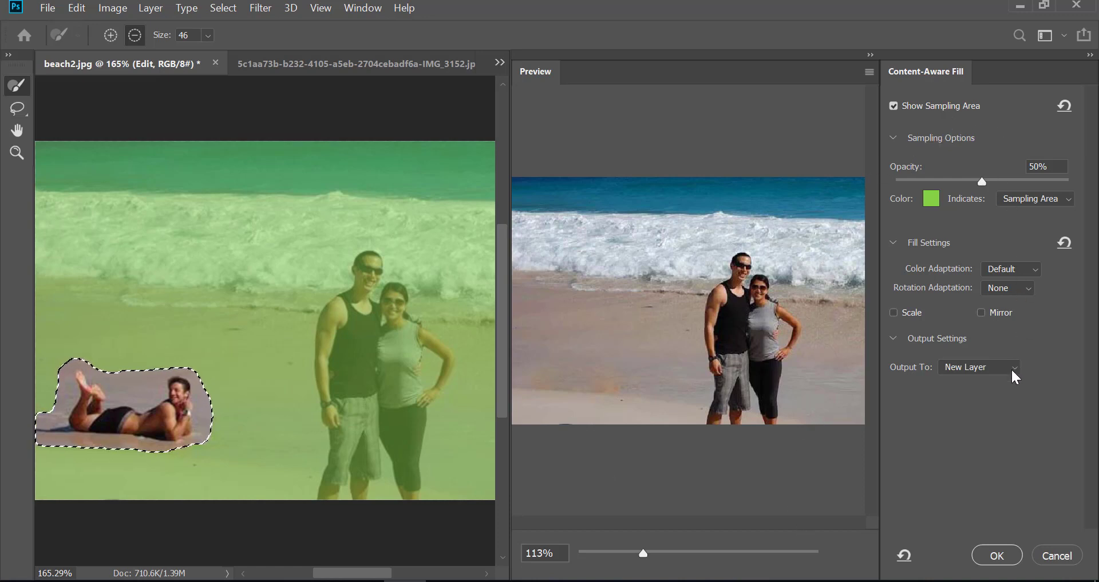
{"action": "left_click", "coordinate": [999, 554]}
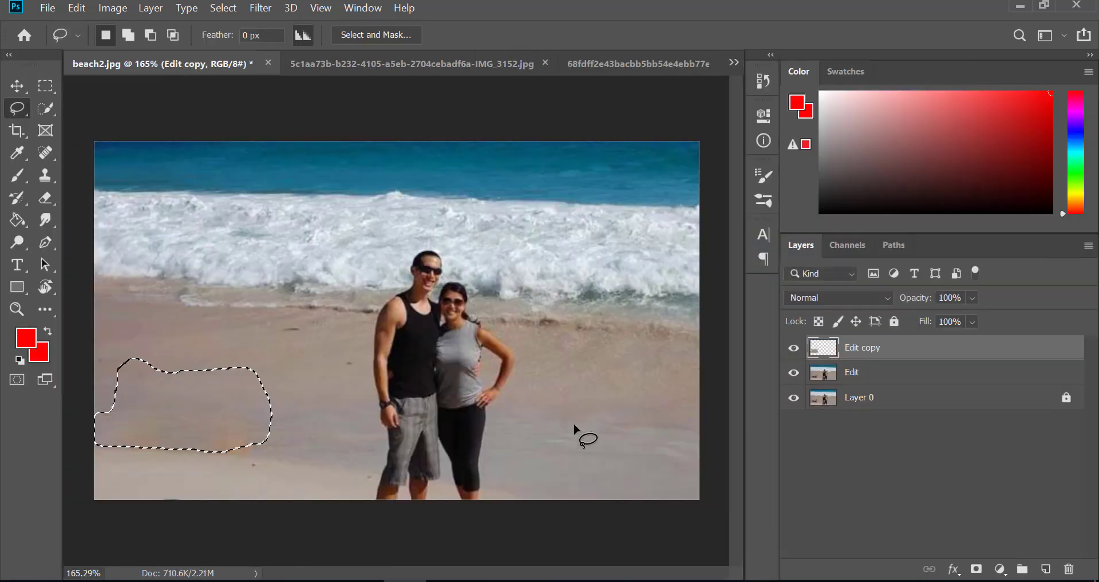
{"action": "key", "text": "ctrl+d"}
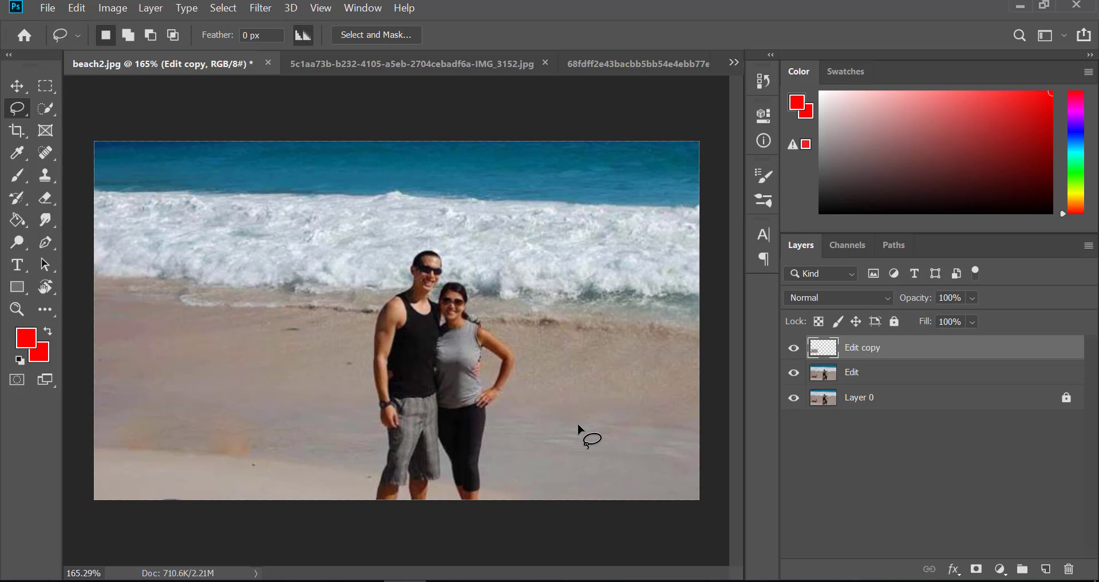
{"action": "left_click", "coordinate": [793, 348]}
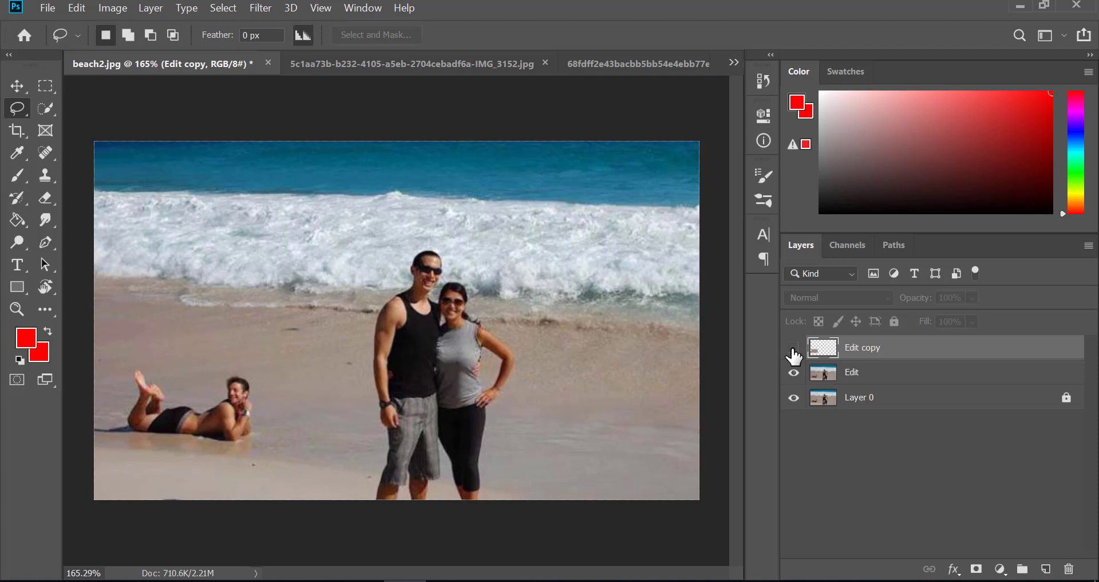
{"action": "left_click", "coordinate": [794, 348]}
Switch to the IMG_3152 photo of the couple under the jets and duplicate its Background layer
{"action": "key", "text": "w"}
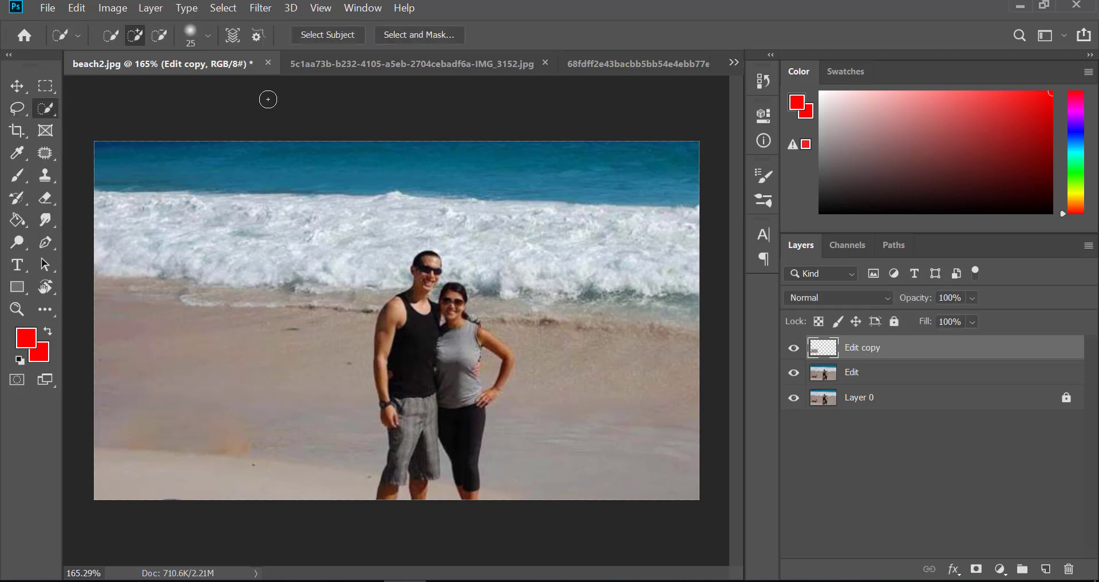
{"action": "left_click", "coordinate": [310, 64]}
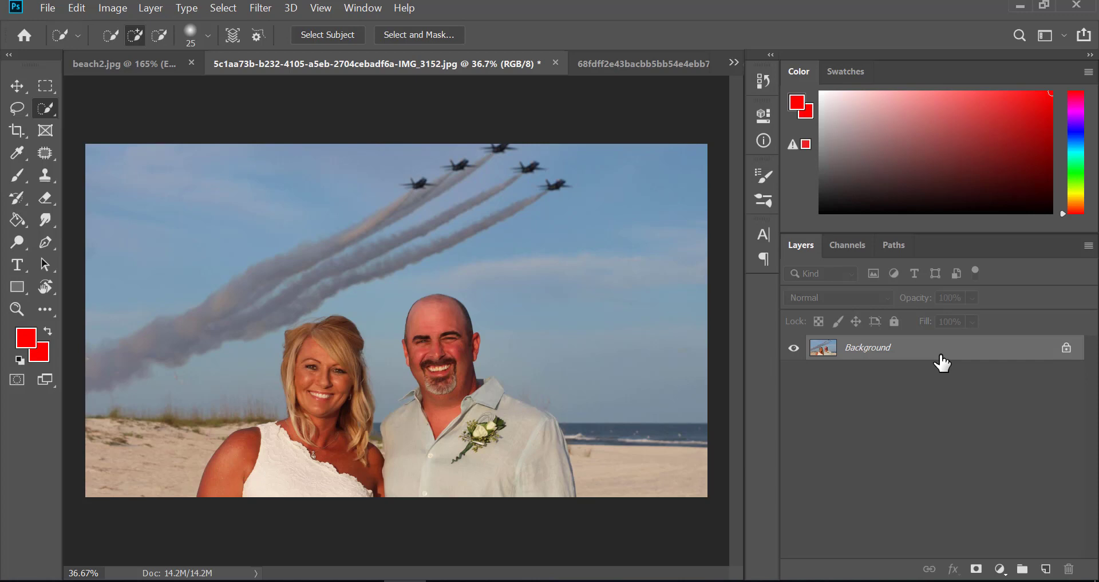
{"action": "key", "text": "ctrl+j"}
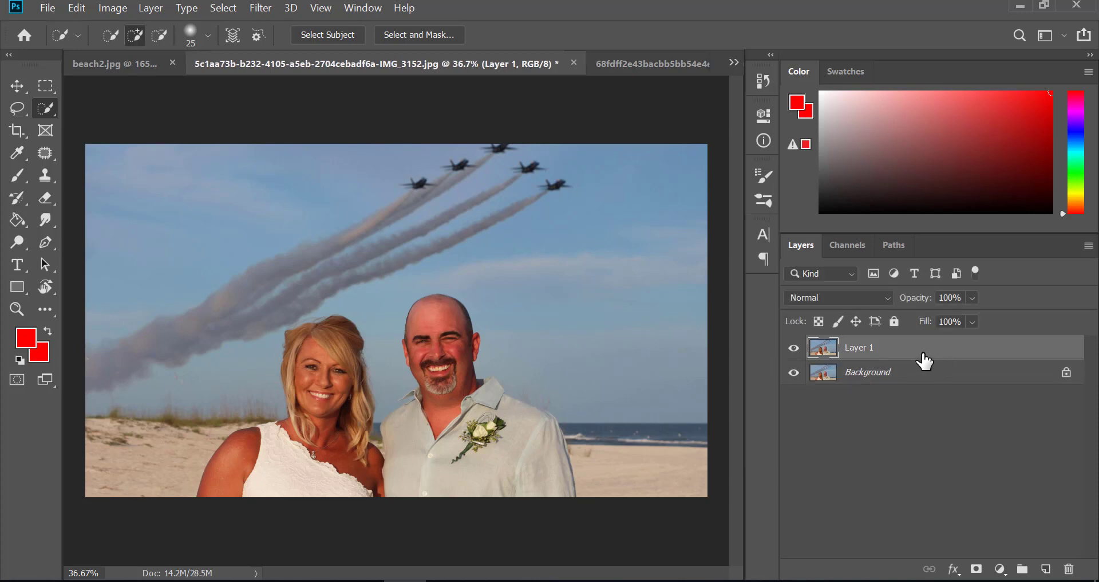
Lasso the jets and smoke trails, remove them with Content-Aware Fill output to a new layer, and compare before and after
{"action": "left_click", "coordinate": [18, 108]}
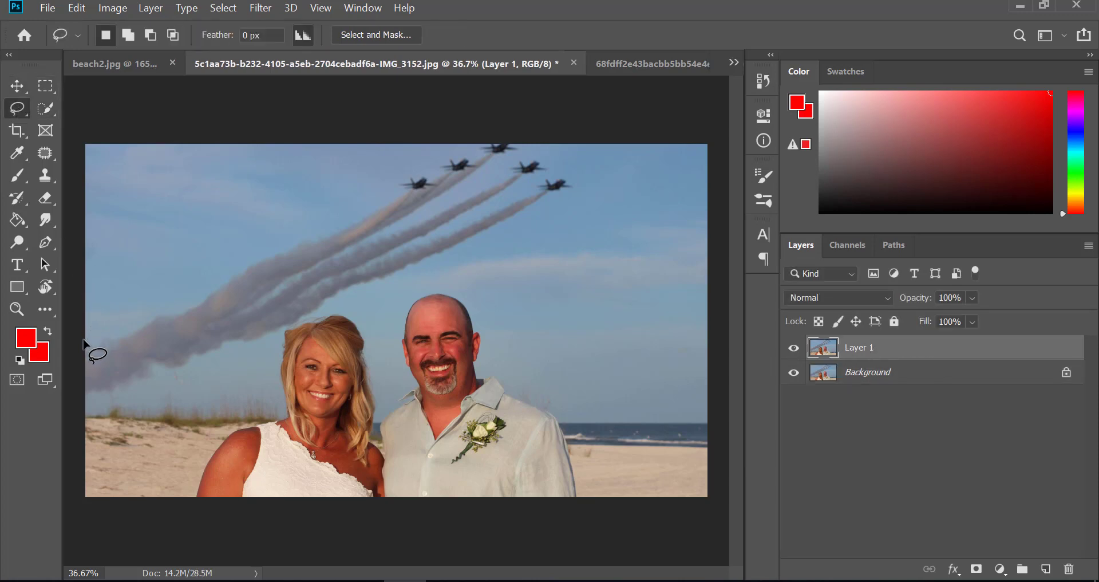
{"action": "mouse_move", "coordinate": [85, 341]}
{"action": "left_mouse_down"}
{"action": "mouse_move", "coordinate": [470, 132]}
{"action": "mouse_move", "coordinate": [516, 137]}
{"action": "mouse_move", "coordinate": [583, 167]}
{"action": "mouse_move", "coordinate": [588, 191]}
{"action": "mouse_move", "coordinate": [569, 222]}
{"action": "mouse_move", "coordinate": [436, 282]}
{"action": "mouse_move", "coordinate": [328, 308]}
{"action": "mouse_move", "coordinate": [174, 386]}
{"action": "mouse_move", "coordinate": [83, 404]}
{"action": "mouse_move", "coordinate": [86, 335]}
{"action": "left_mouse_up"}
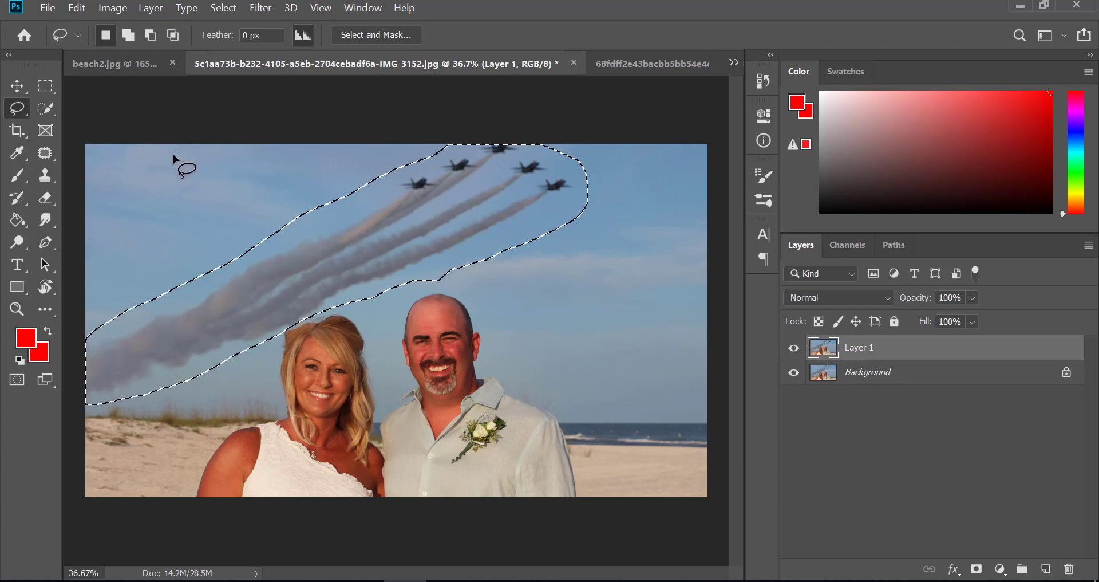
{"action": "left_click", "coordinate": [78, 6]}
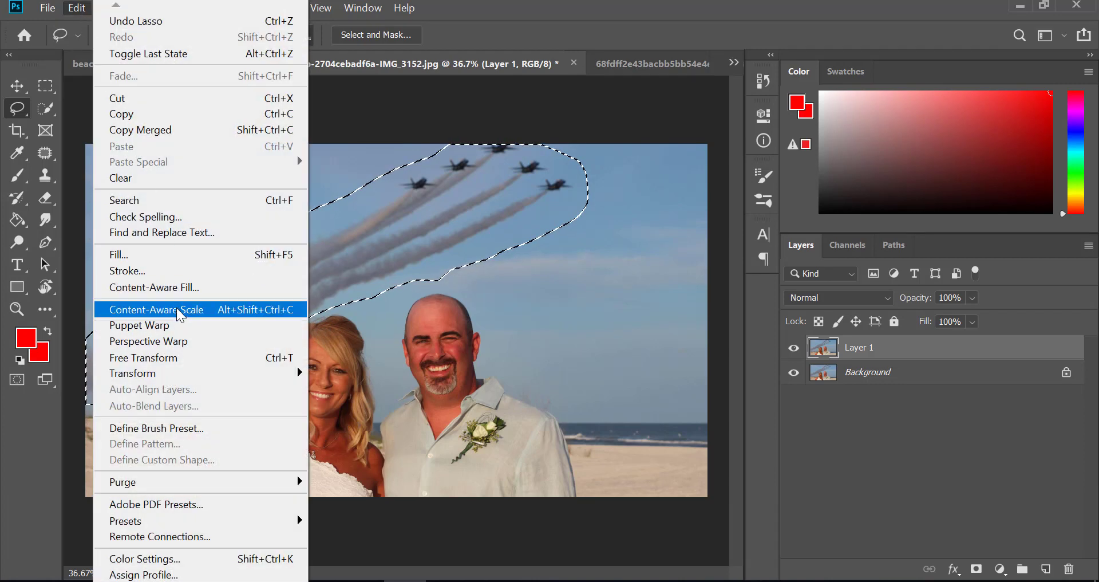
{"action": "left_click", "coordinate": [181, 287]}
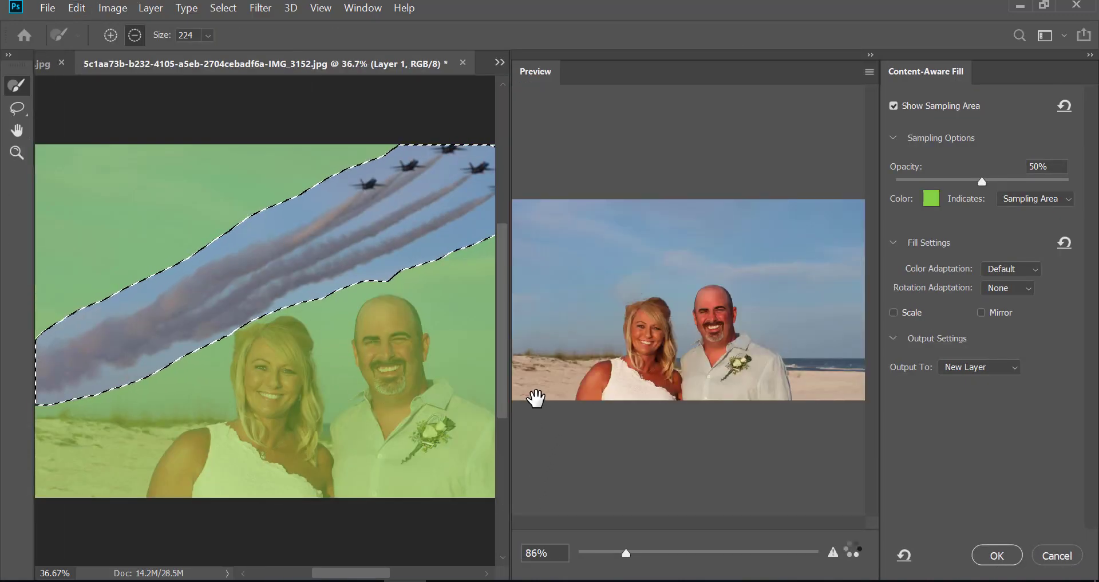
{"action": "left_click", "coordinate": [1005, 554]}
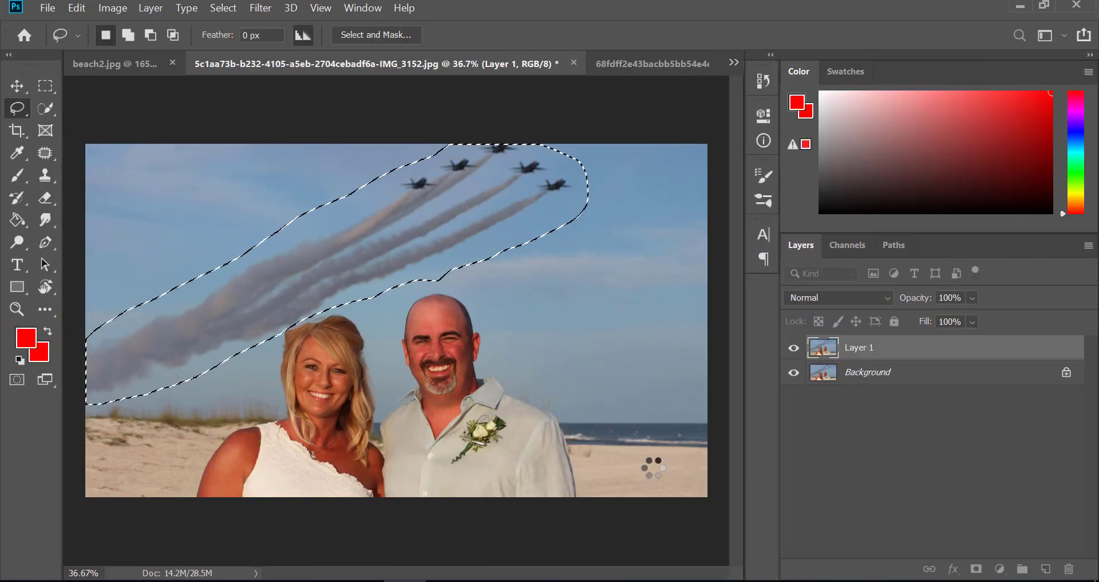
{"action": "key", "text": "ctrl+d"}
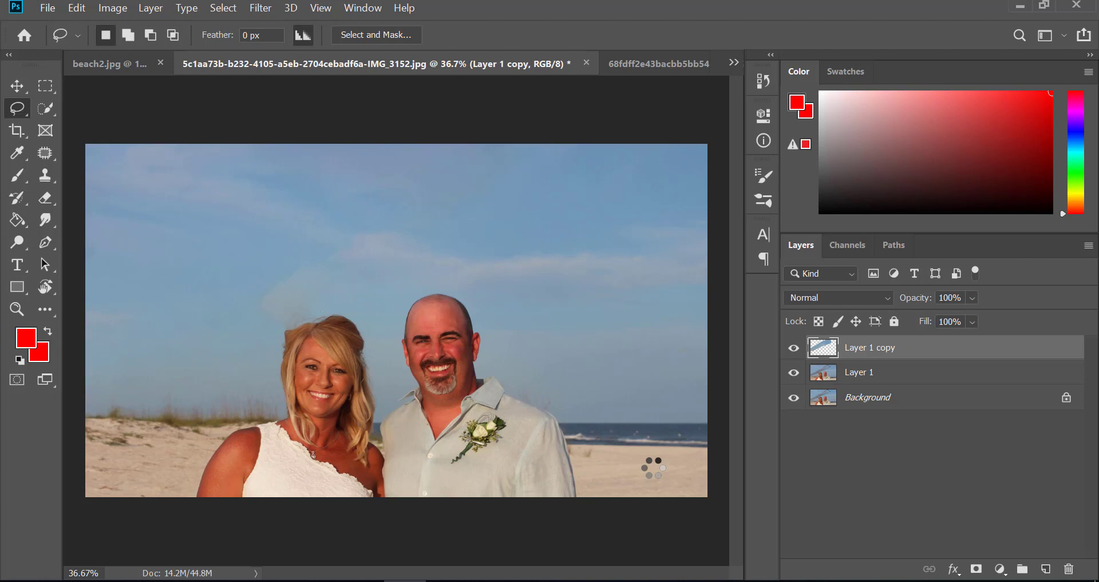
{"action": "left_click", "coordinate": [793, 348]}
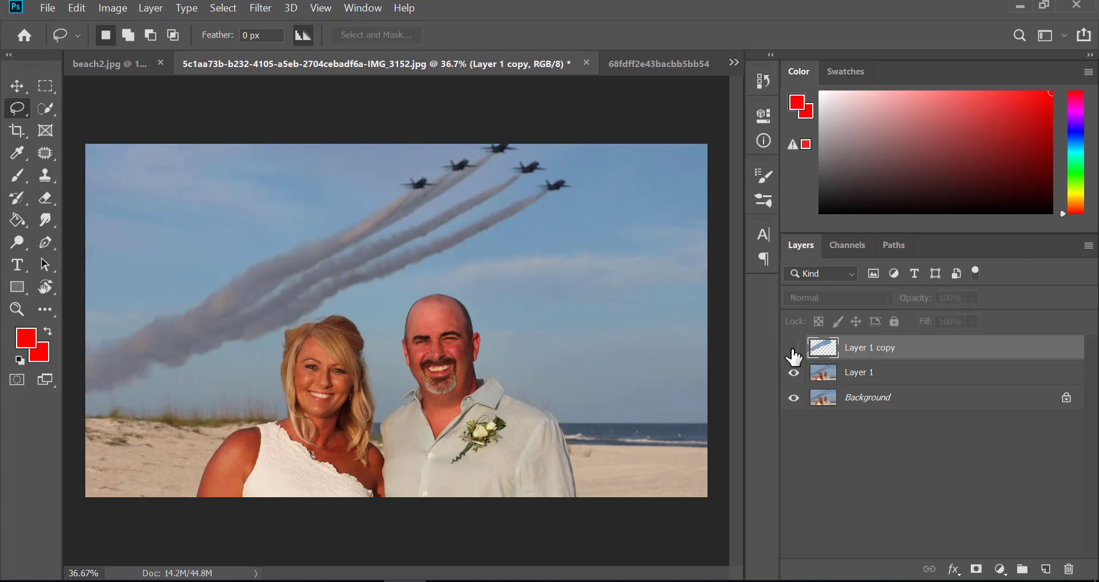
{"action": "left_click", "coordinate": [794, 347]}
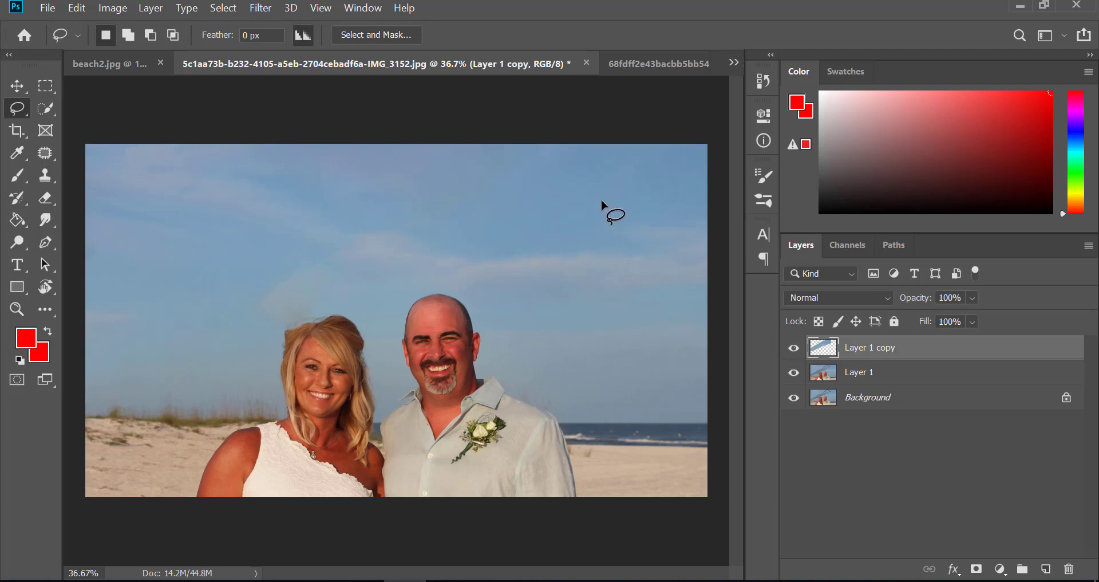
Switch to the park photo of the couple with the dog
{"action": "left_click", "coordinate": [652, 66]}
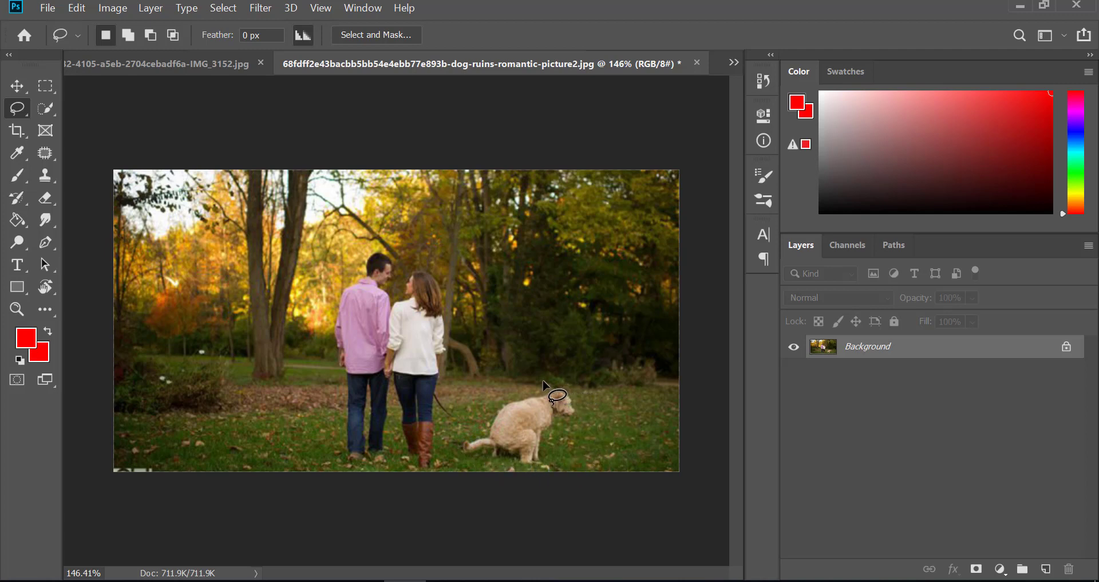
Try removing the dog from the Background layer with a lasso selection and Content-Aware Fill output to a new layer
{"action": "mouse_move", "coordinate": [451, 447]}
{"action": "left_mouse_down"}
{"action": "mouse_move", "coordinate": [512, 394]}
{"action": "mouse_move", "coordinate": [573, 389]}
{"action": "mouse_move", "coordinate": [578, 404]}
{"action": "mouse_move", "coordinate": [579, 426]}
{"action": "mouse_move", "coordinate": [538, 465]}
{"action": "mouse_move", "coordinate": [469, 465]}
{"action": "mouse_move", "coordinate": [451, 445]}
{"action": "left_mouse_up"}
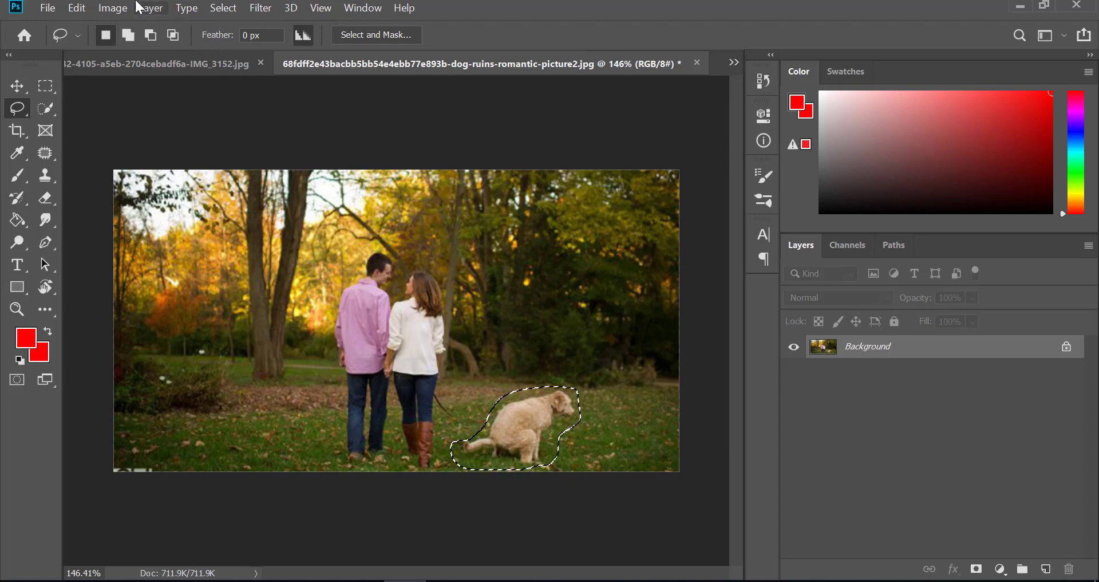
{"action": "left_click", "coordinate": [77, 7]}
{"action": "left_click", "coordinate": [159, 289]}
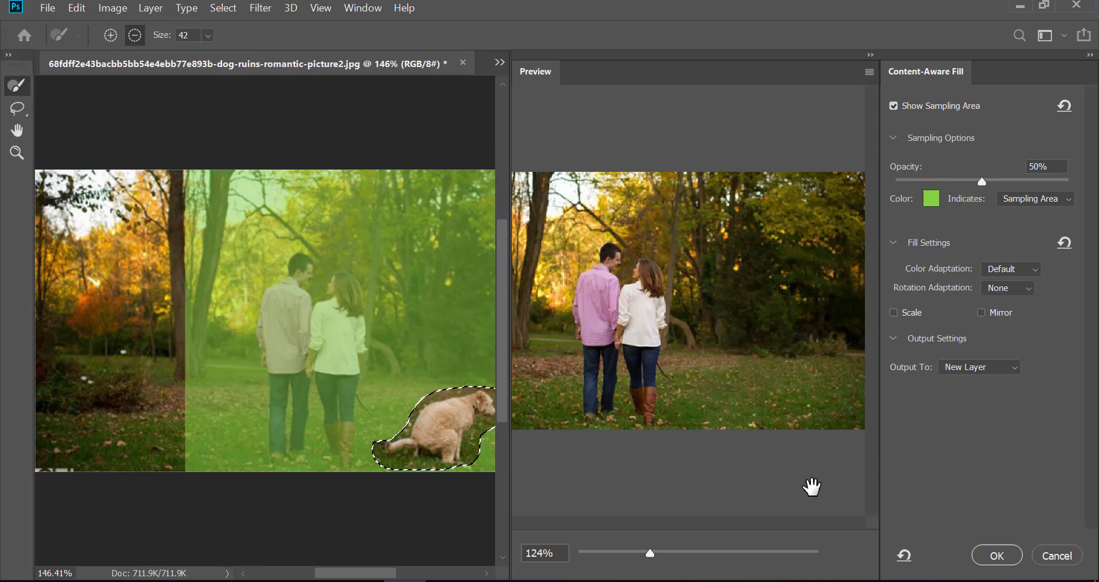
{"action": "left_click", "coordinate": [996, 555]}
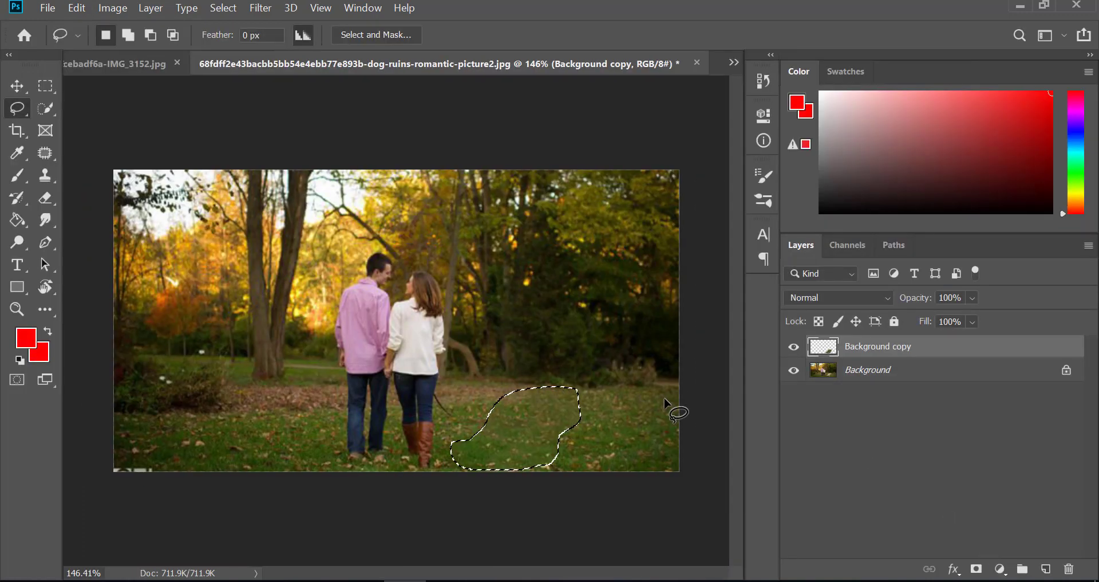
{"action": "key", "text": "ctrl+d"}
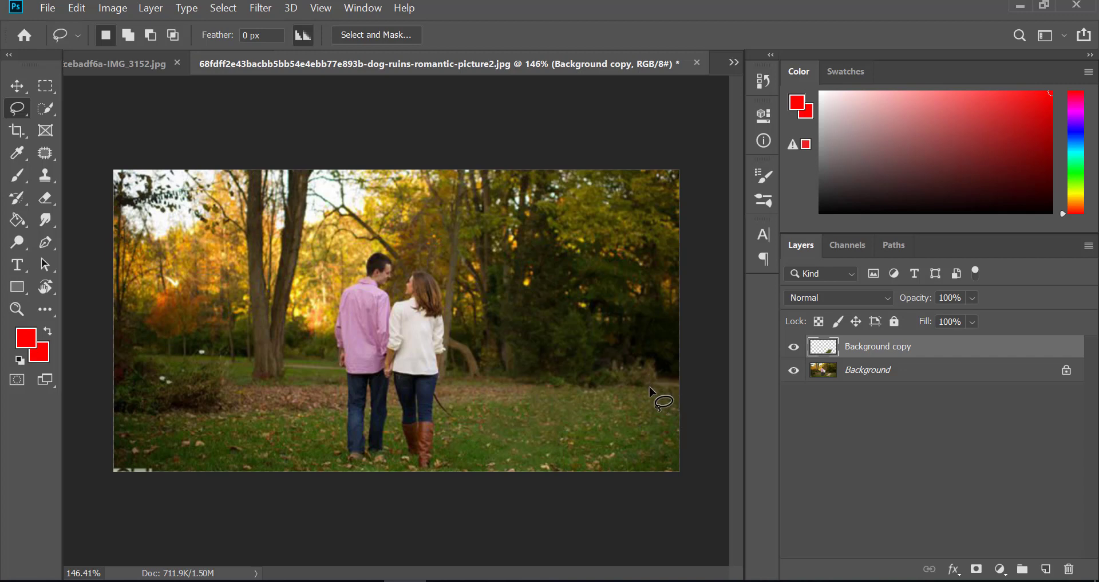
Undo the content-aware removal of the dog and clear the selection around it
{"action": "key", "text": "ctrl+z"}
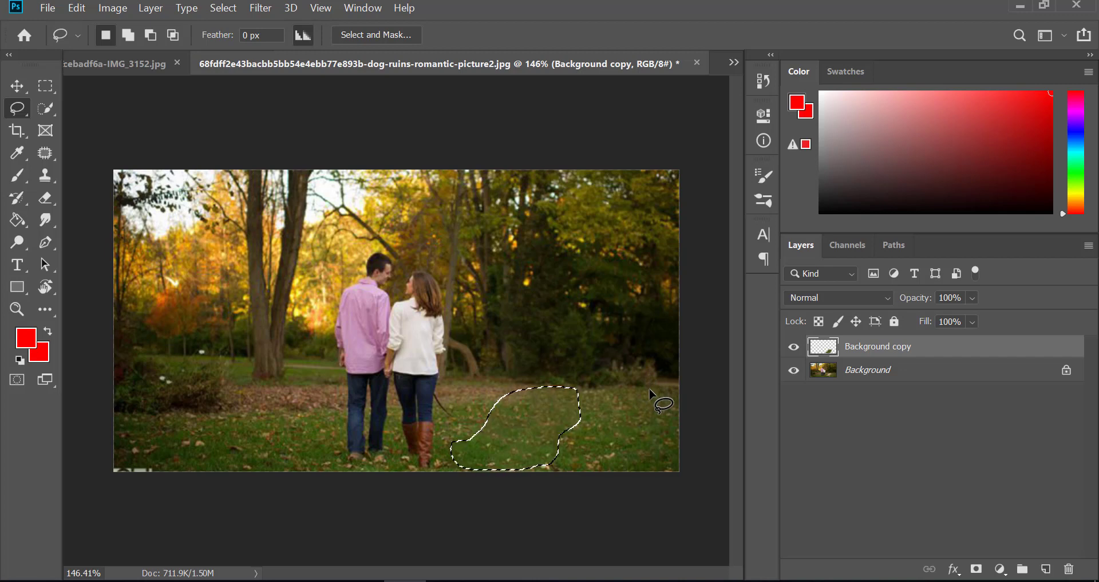
{"action": "key", "text": "ctrl+z"}
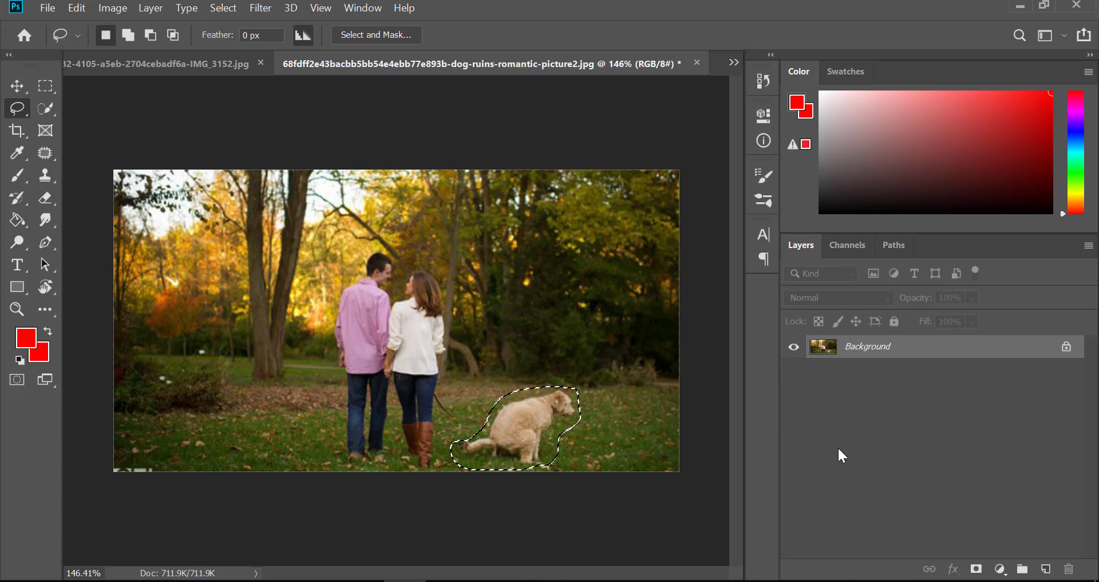
{"action": "left_click", "coordinate": [633, 441]}
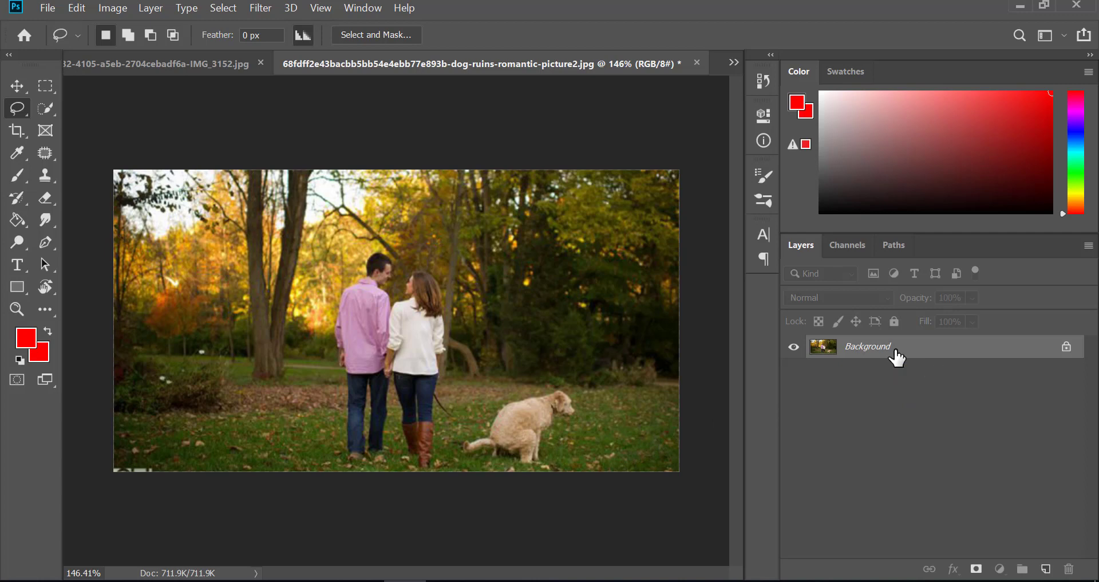
Duplicate the Background layer and replace the dog on the copy with the grass beside it using the Patch tool
{"action": "key", "text": "ctrl+j"}
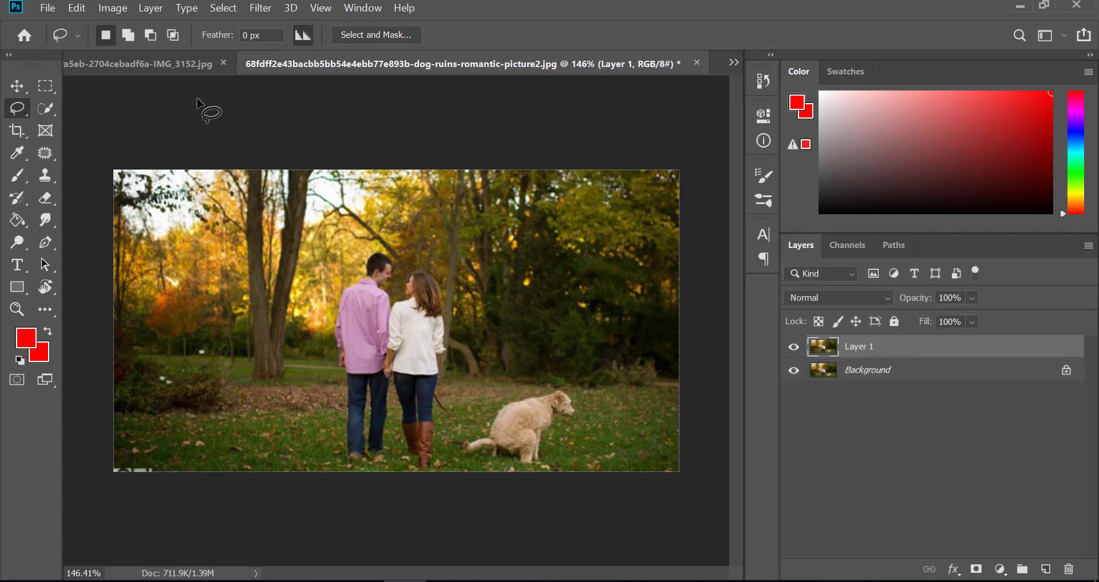
{"action": "left_click", "coordinate": [50, 157]}
{"action": "right_click", "coordinate": [49, 153]}
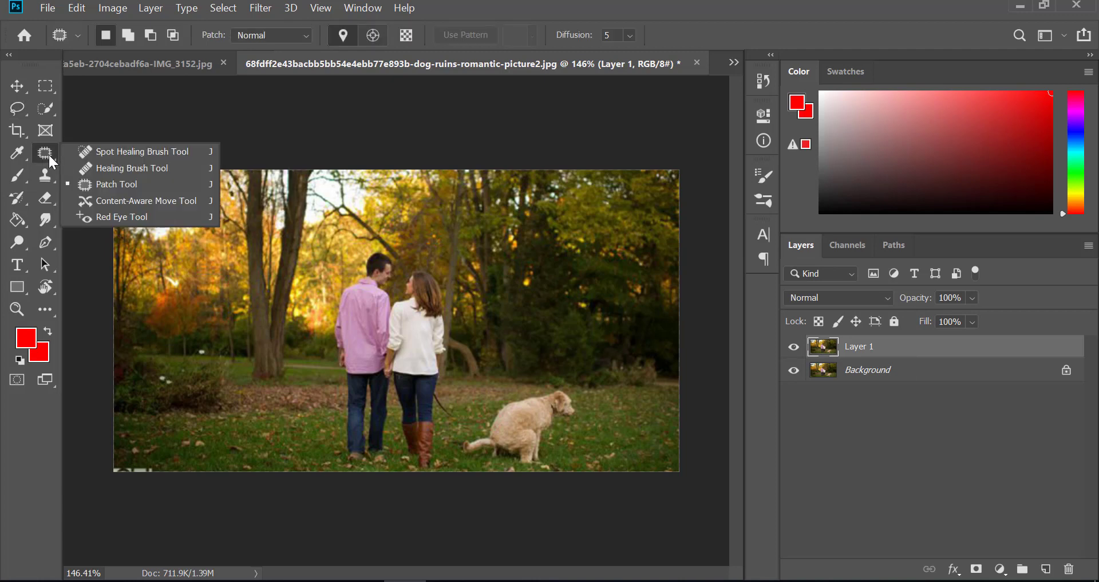
{"action": "left_click", "coordinate": [103, 191]}
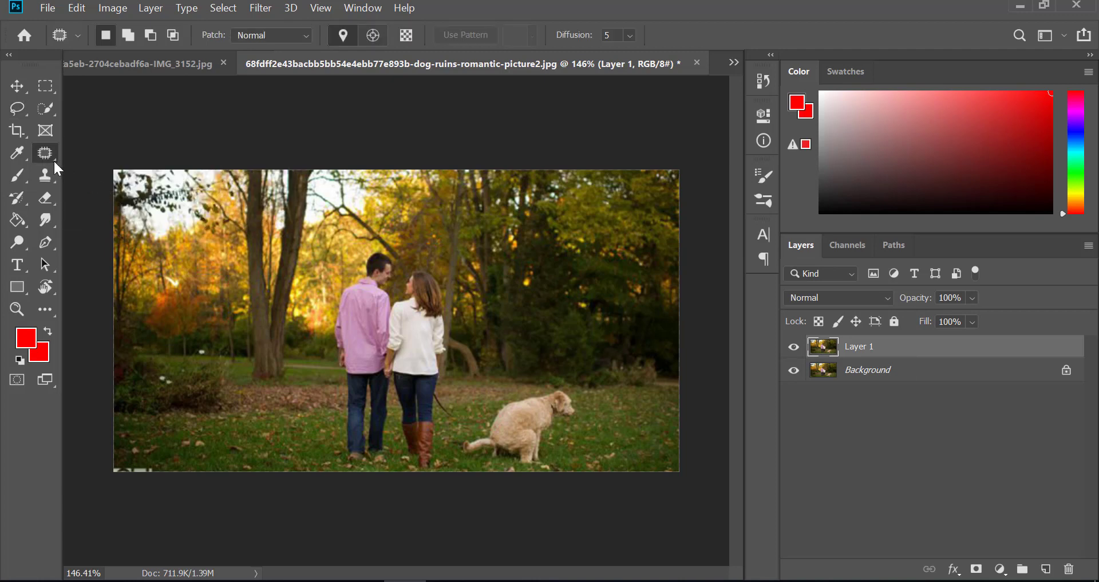
{"action": "right_click", "coordinate": [51, 157]}
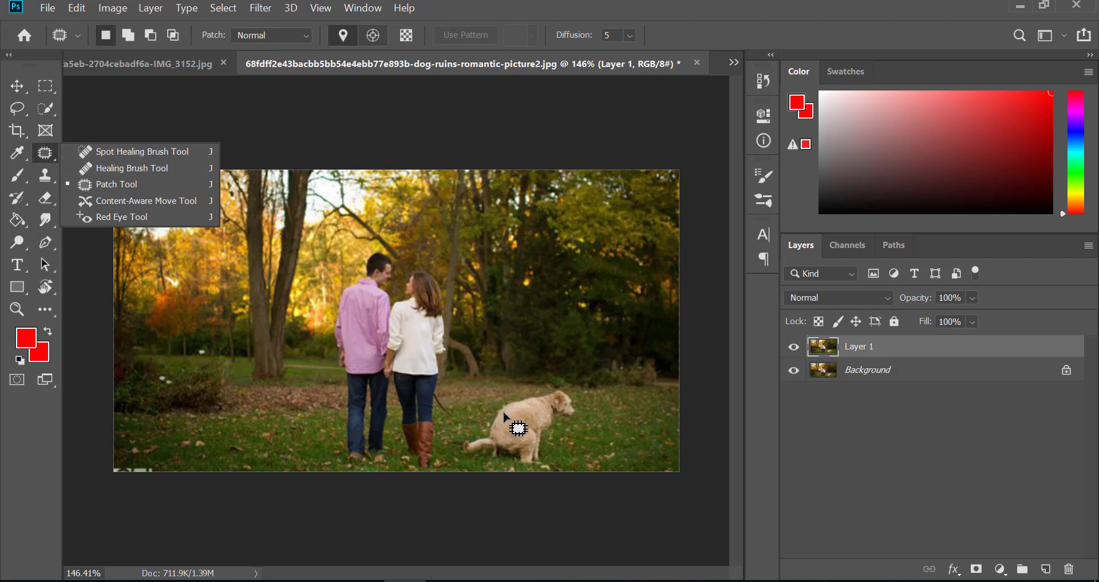
{"action": "left_click", "coordinate": [459, 439]}
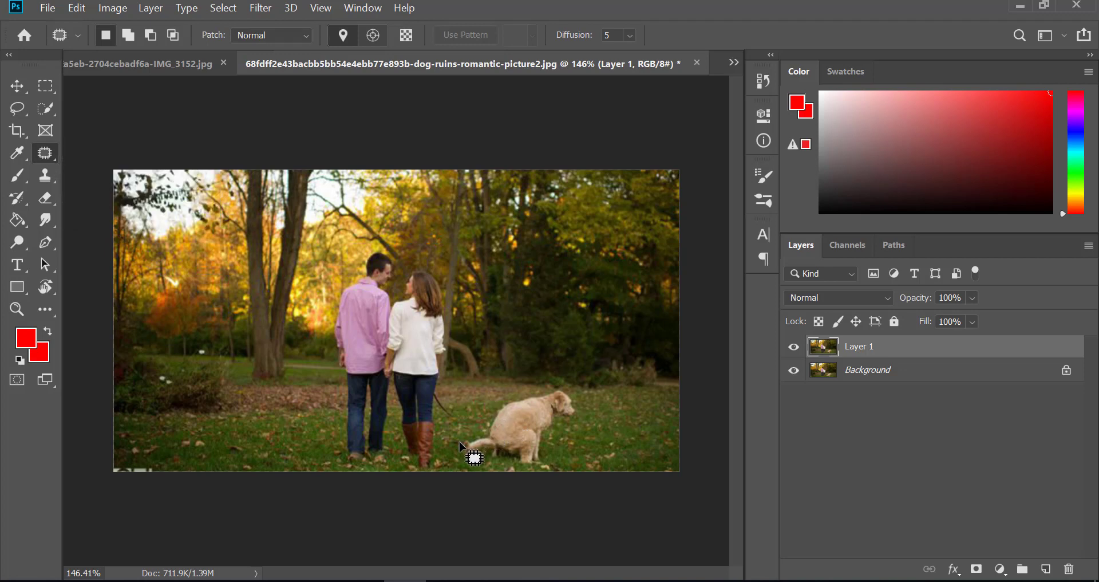
{"action": "mouse_move", "coordinate": [458, 451]}
{"action": "left_mouse_down"}
{"action": "mouse_move", "coordinate": [523, 395]}
{"action": "mouse_move", "coordinate": [573, 394]}
{"action": "mouse_move", "coordinate": [580, 408]}
{"action": "mouse_move", "coordinate": [541, 465]}
{"action": "mouse_move", "coordinate": [487, 469]}
{"action": "mouse_move", "coordinate": [459, 452]}
{"action": "left_mouse_up"}
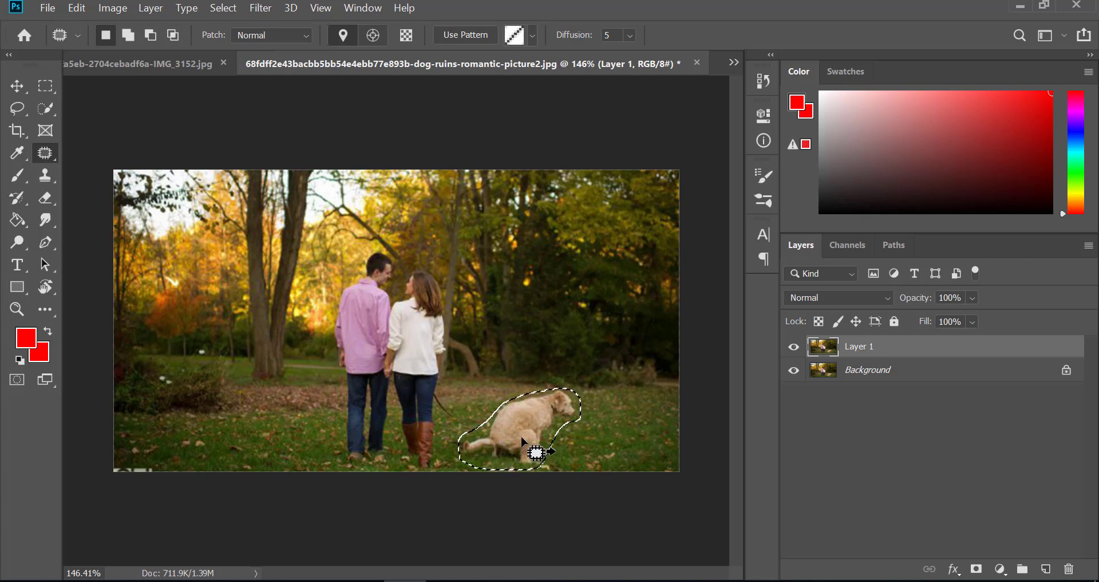
{"action": "left_click_drag", "start_coordinate": [530, 444], "coordinate": [619, 441]}
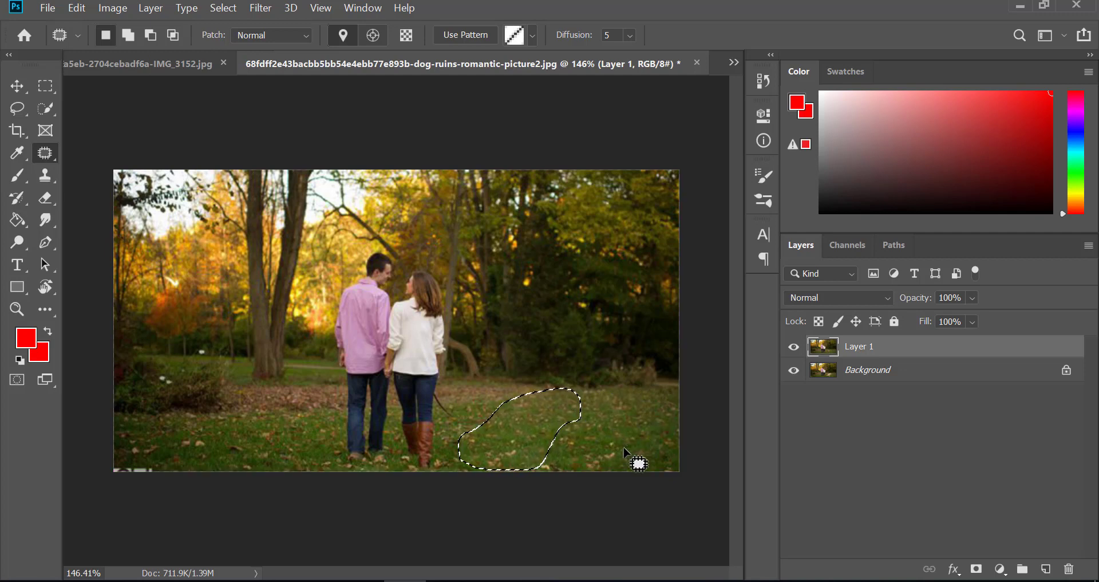
{"action": "key", "text": "ctrl+d"}
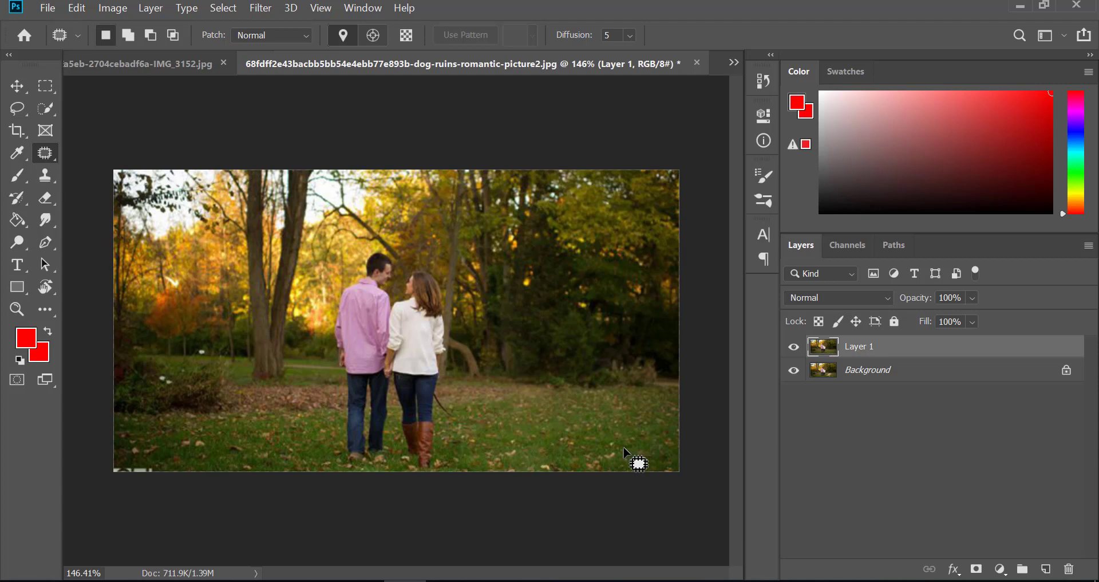